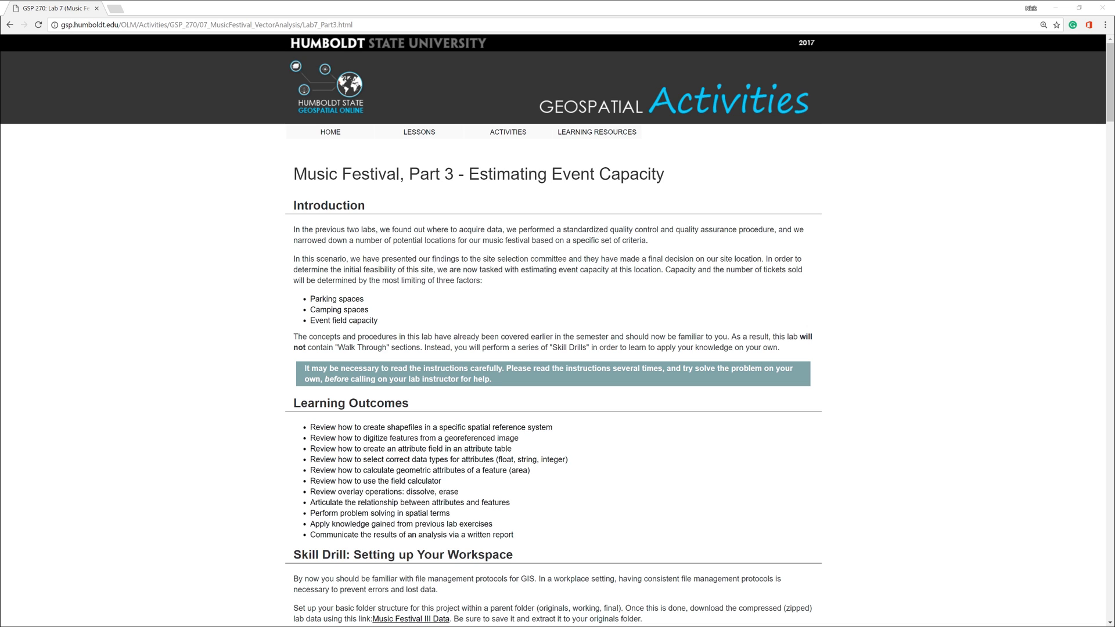
# - Switch to File Explorer and create a folder named MusicFestival3 in Downloads
pyautogui.hotkey('alt', 'Tab')
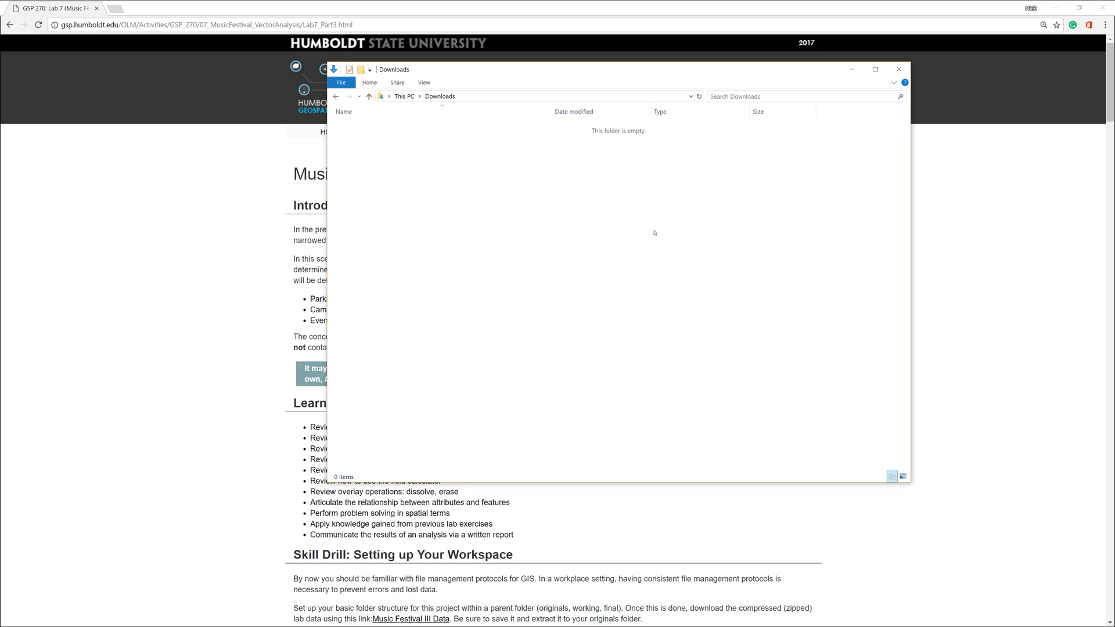
pyautogui.click(361, 69)
pyautogui.write('Musi')
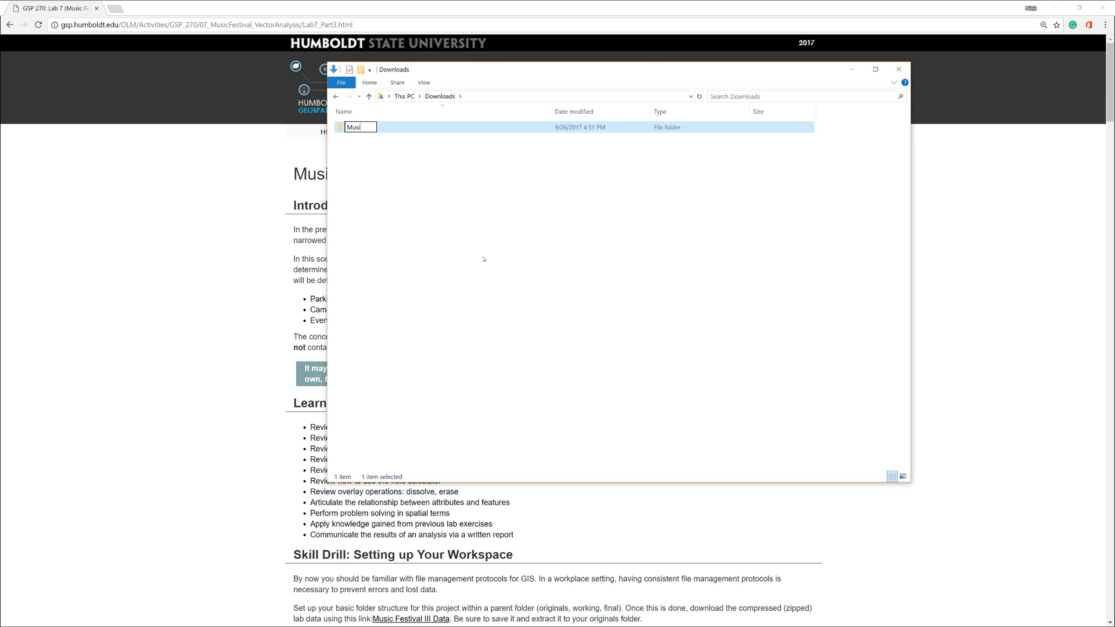
pyautogui.write('cFestival3')
pyautogui.click(383, 145)
# - Create three subfolders named original, working and final inside the MusicFestival3 folder
pyautogui.doubleClick(376, 127)
pyautogui.hotkey('ctrl', 'shift', 'n')
pyautogui.write('or')
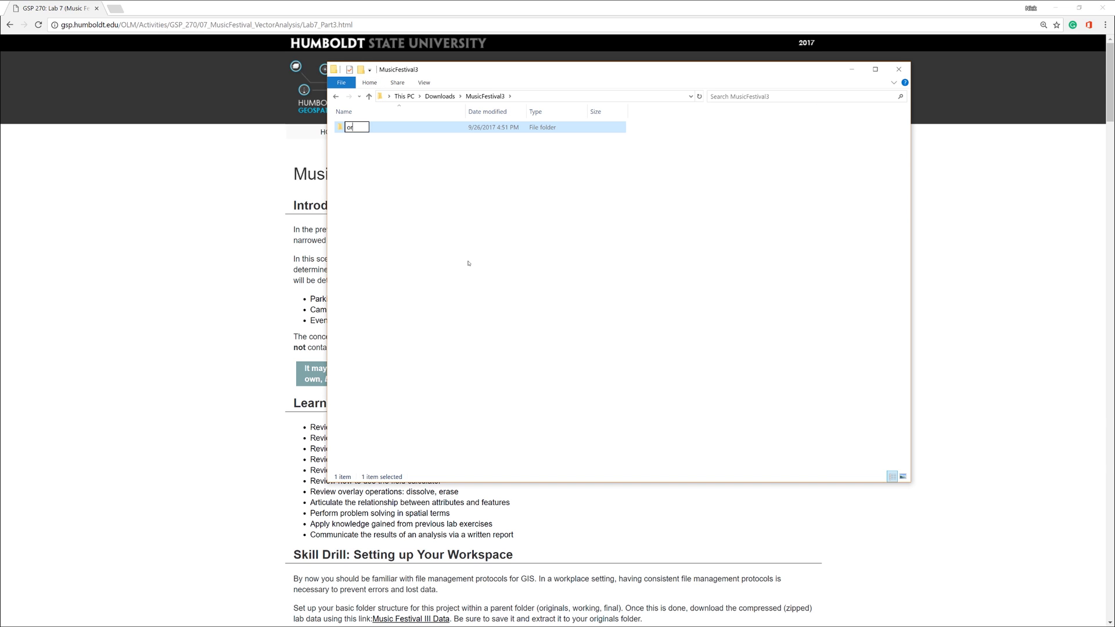
pyautogui.write('iginal')
pyautogui.click(468, 263)
pyautogui.hotkey('ctrl', 'shift', 'n')
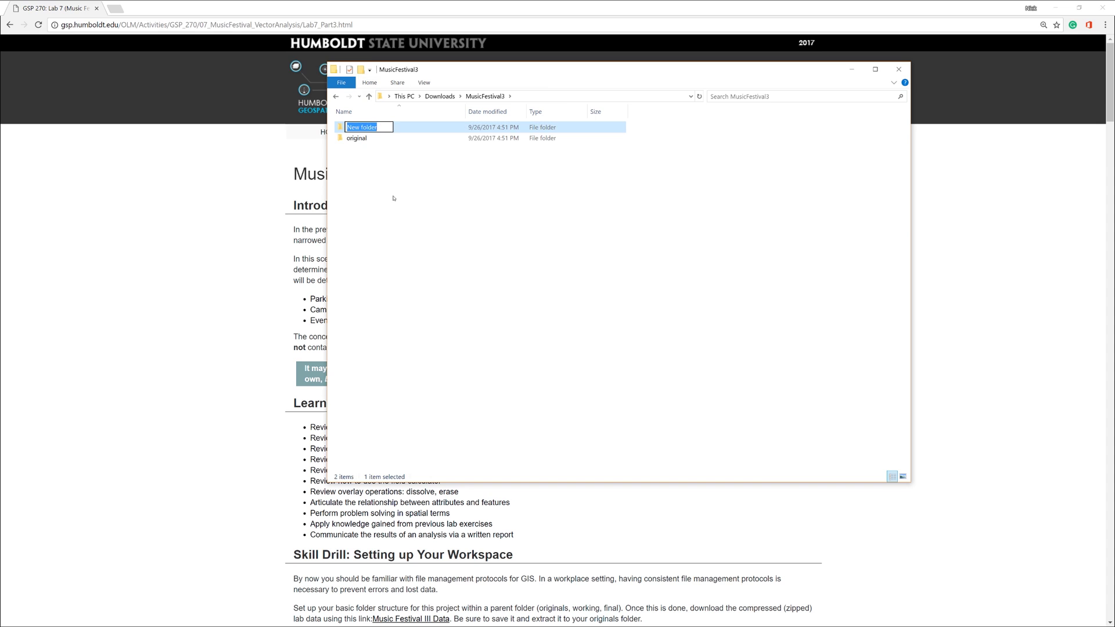
pyautogui.write('working')
pyautogui.click(393, 198)
pyautogui.hotkey('ctrl', 'shift', 'n')
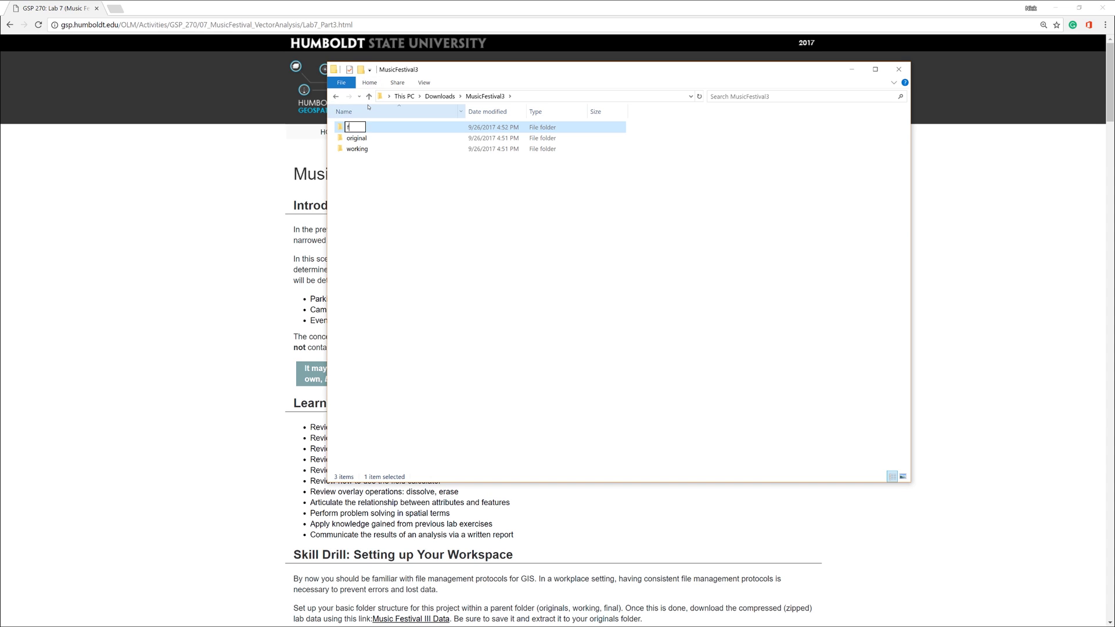
pyautogui.write('final')
pyautogui.click(400, 239)
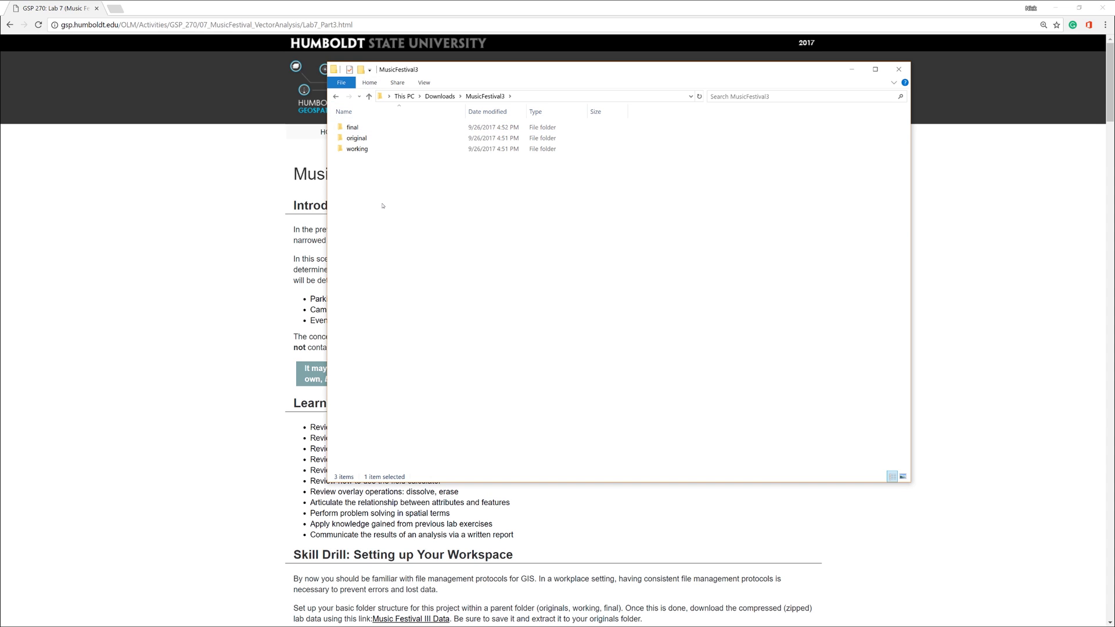
# - In the browser, save the linked Music Festival III Data archive, finalparcels.zip, into the MusicFestival3 original folder
pyautogui.click(208, 216)
pyautogui.scroll(-5, 220, 220)
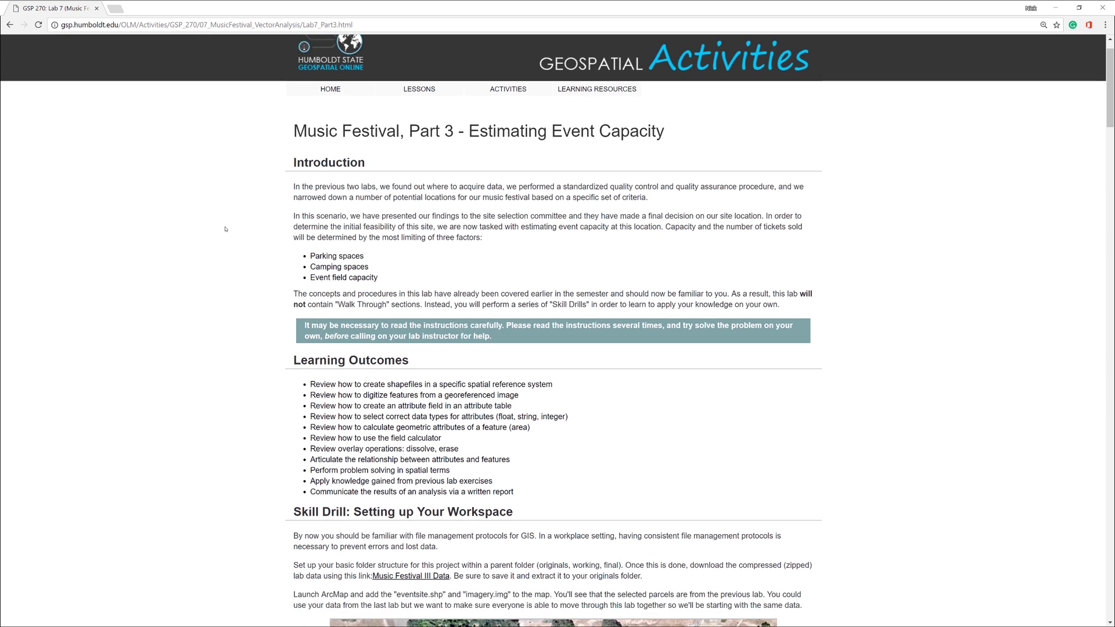
pyautogui.scroll(-4, 225, 221)
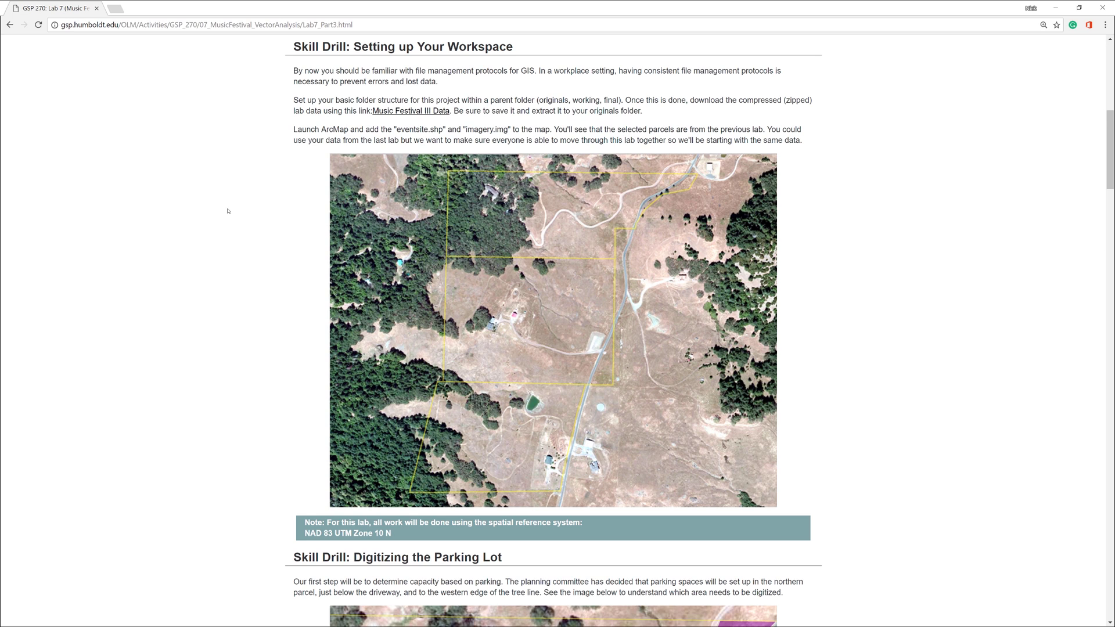
pyautogui.rightClick(433, 114)
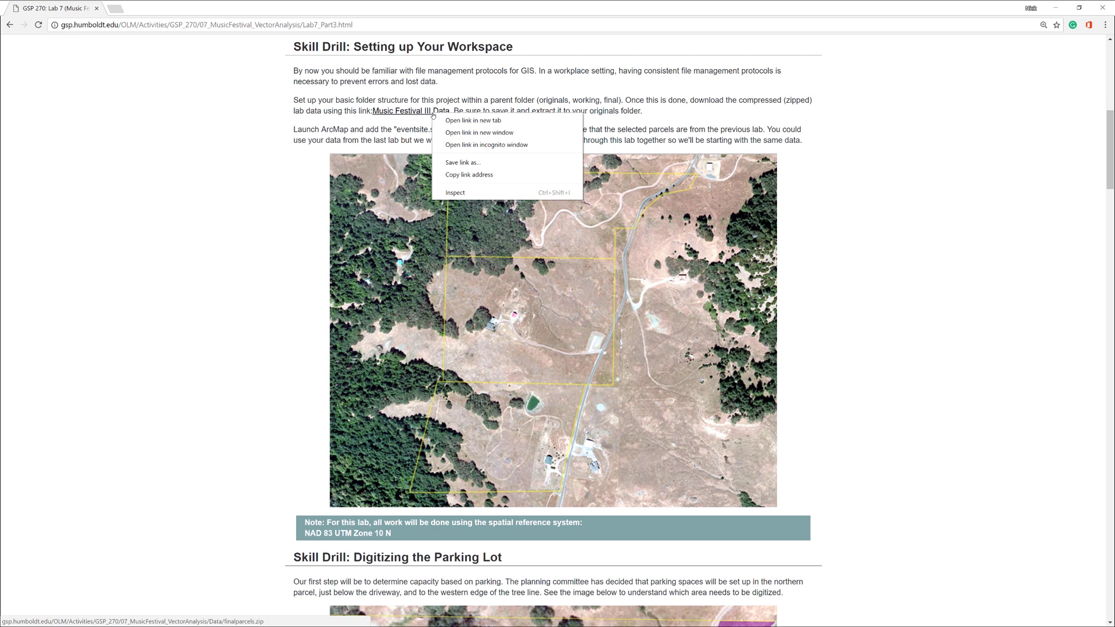
pyautogui.click(463, 162)
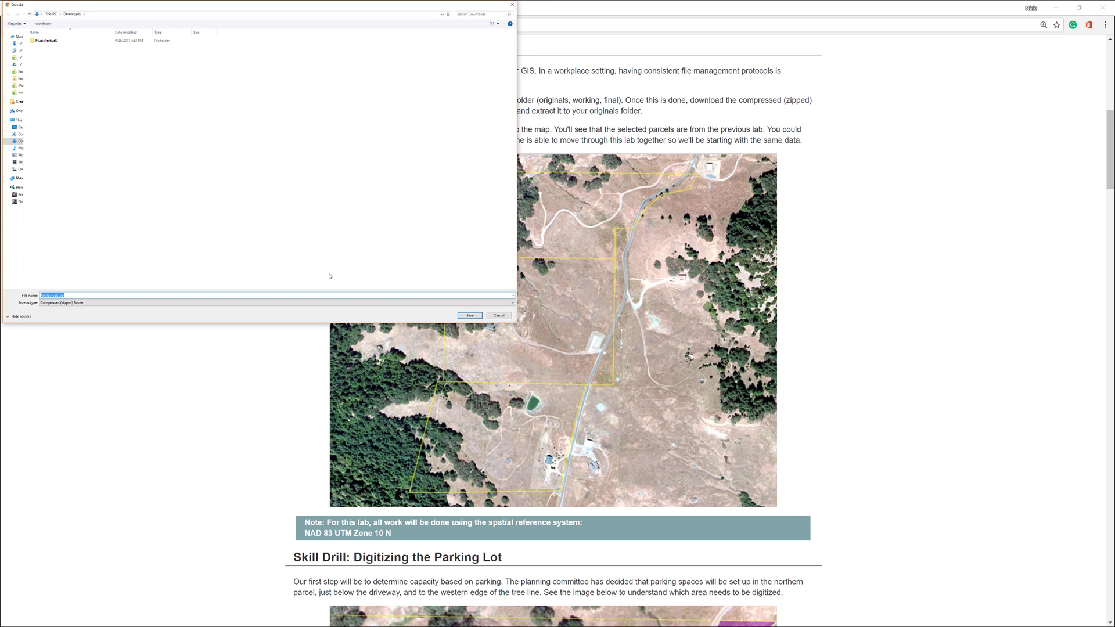
pyautogui.doubleClick(46, 41)
pyautogui.doubleClick(42, 46)
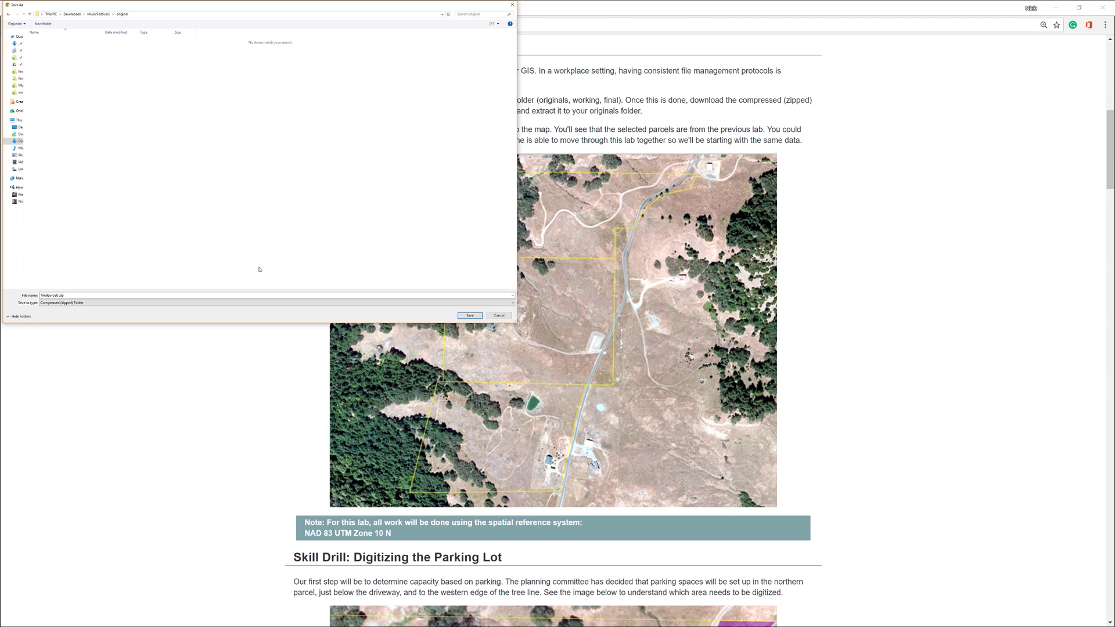
pyautogui.click(470, 316)
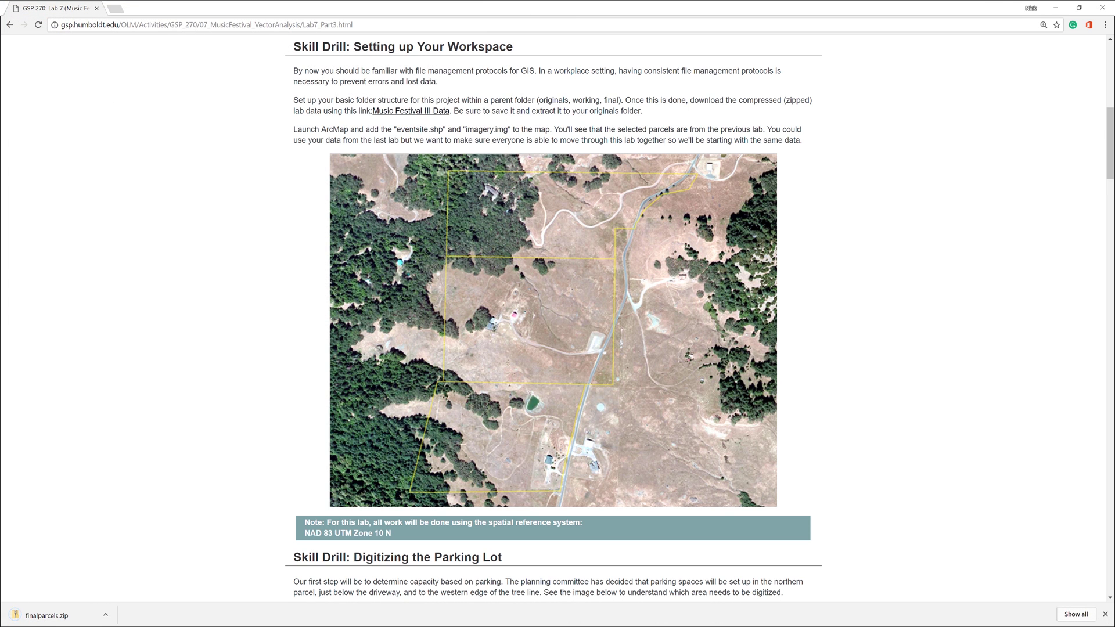
# - In File Explorer, extract finalparcels.zip directly into the original folder with 7-Zip and delete the zip archive
pyautogui.hotkey('alt', 'Tab')
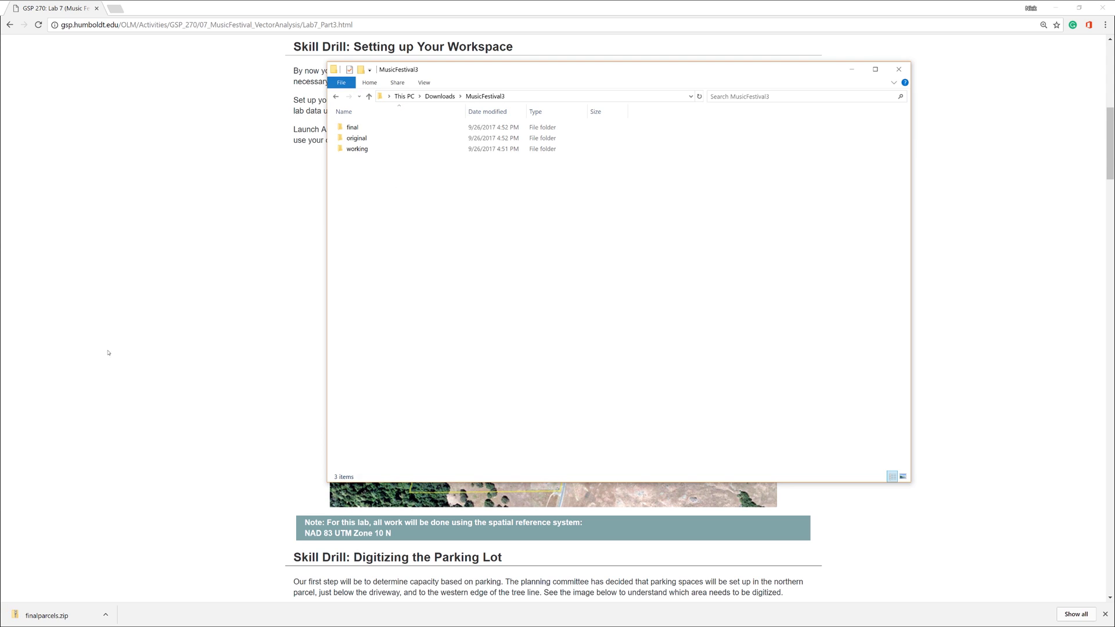
pyautogui.doubleClick(357, 138)
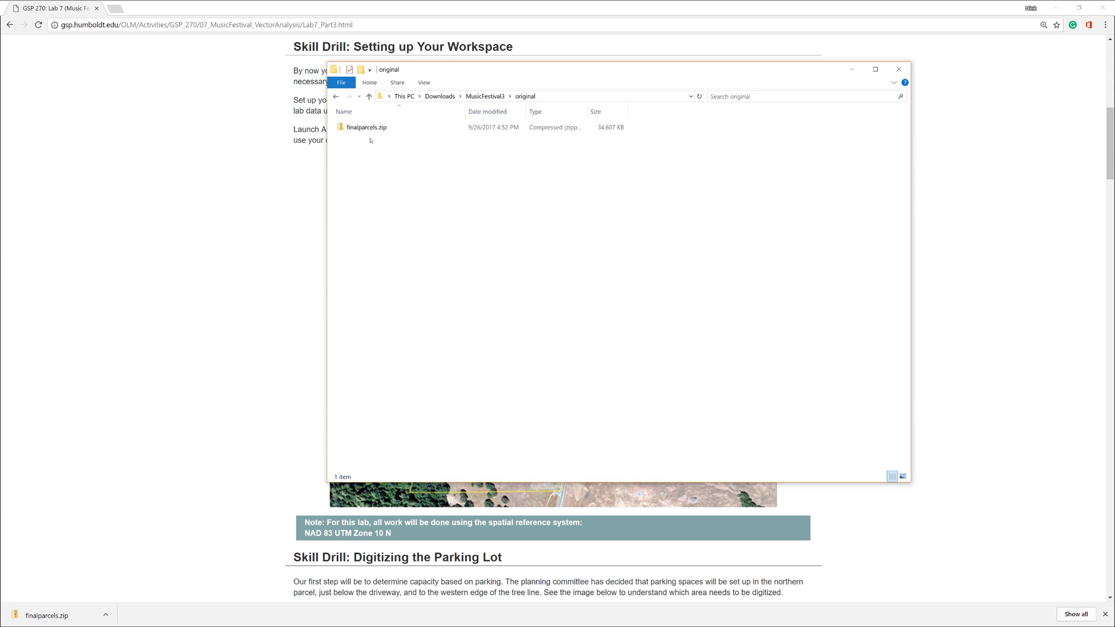
pyautogui.click(375, 129)
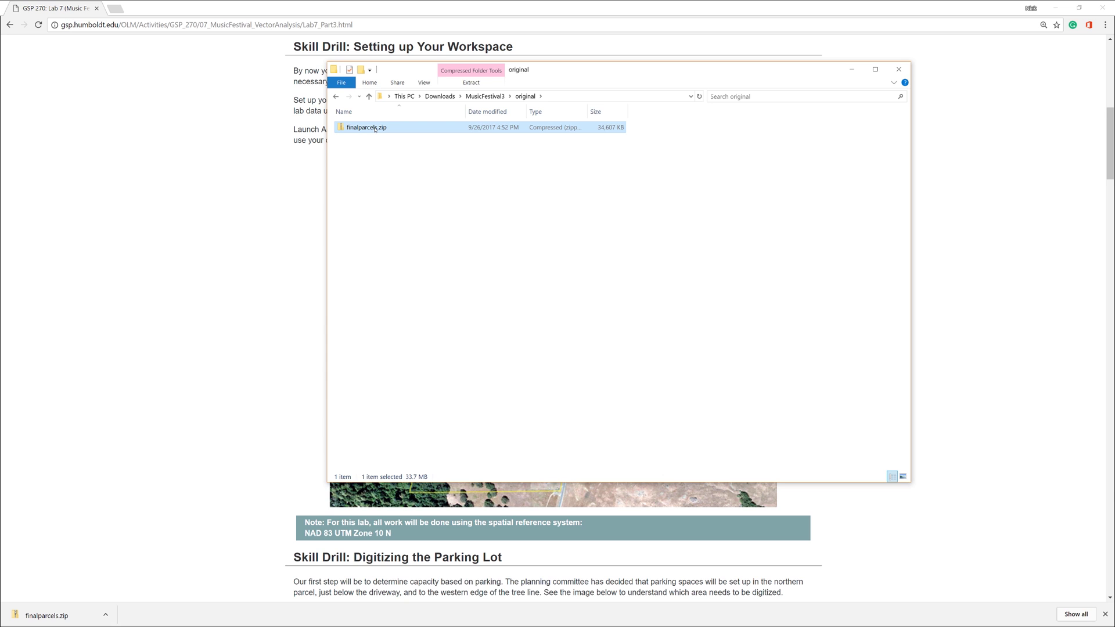
pyautogui.rightClick(375, 129)
pyautogui.moveTo(437, 177)
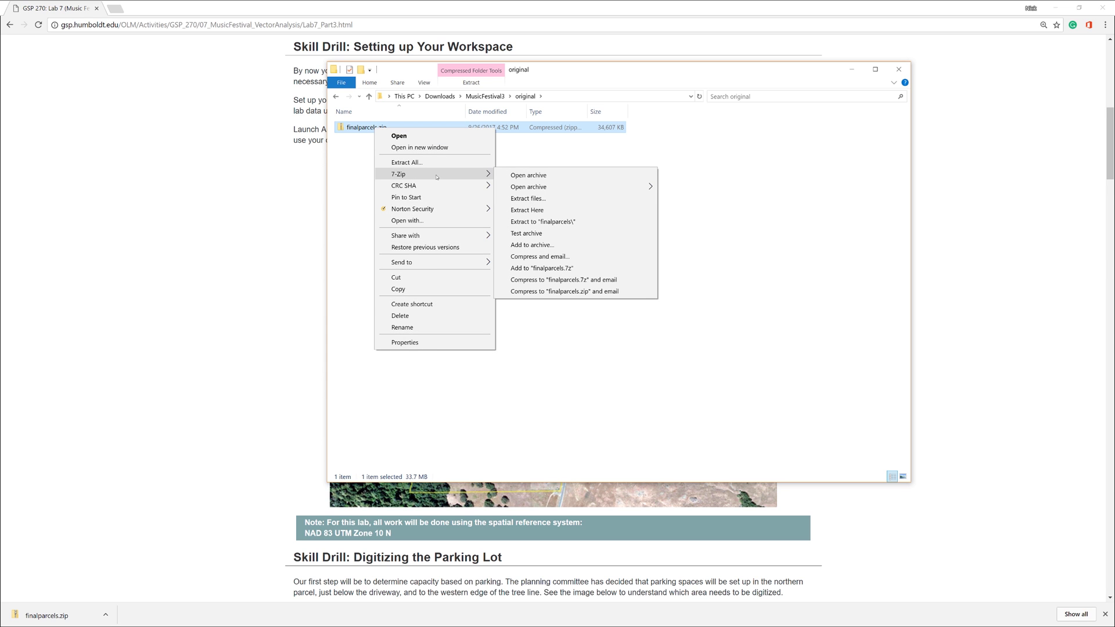
pyautogui.click(527, 210)
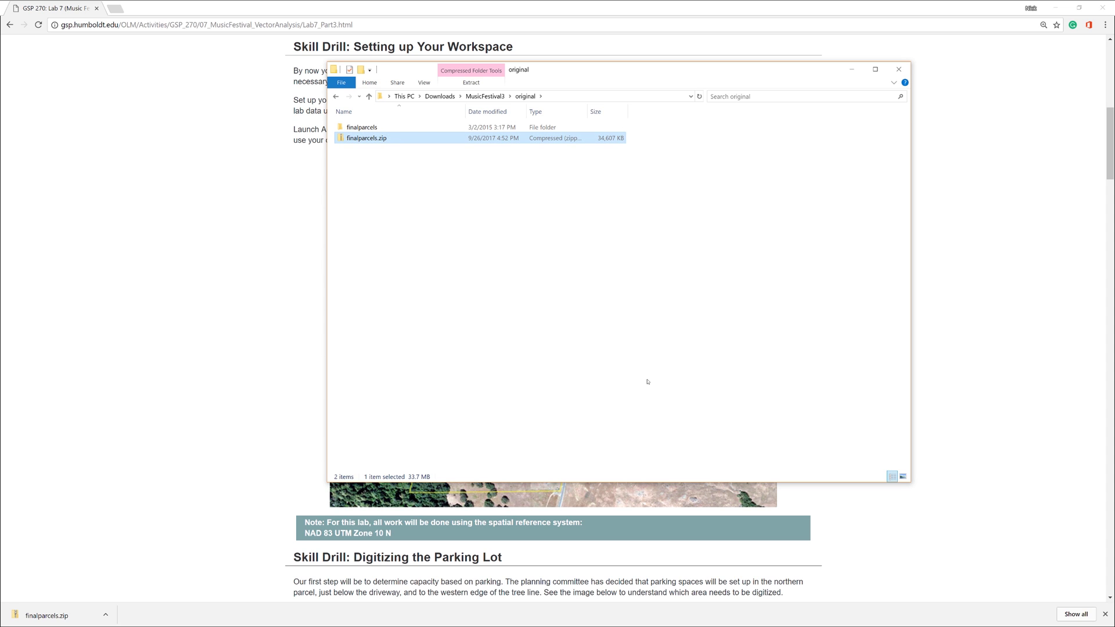
pyautogui.press('Delete')
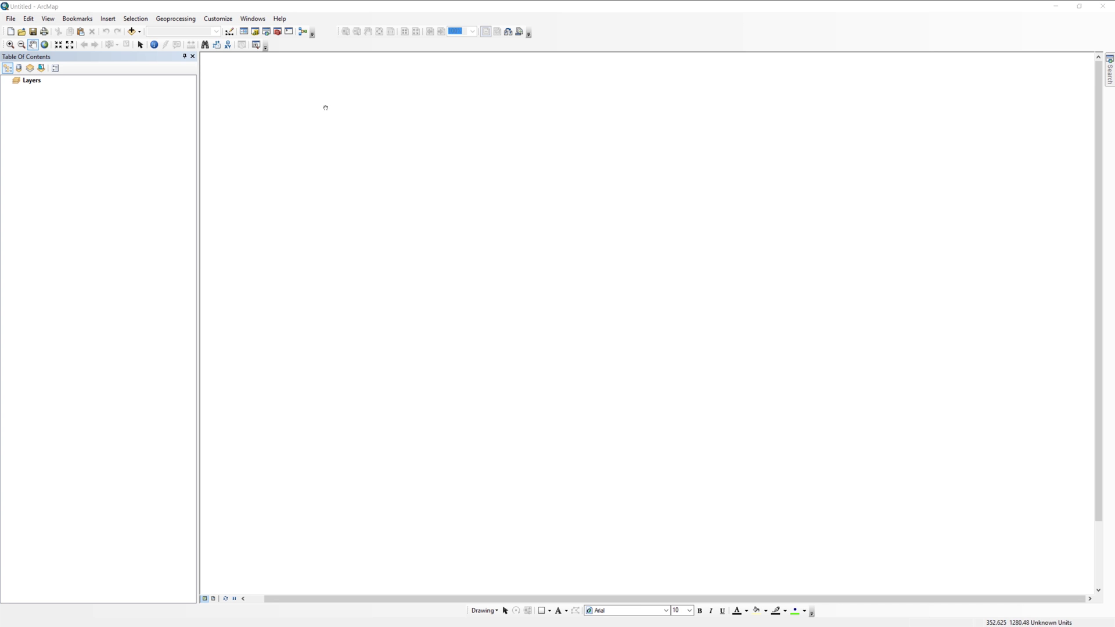
# - In ArcMap, open the Catalog and add a folder connection to the user's Downloads folder
pyautogui.click(255, 31)
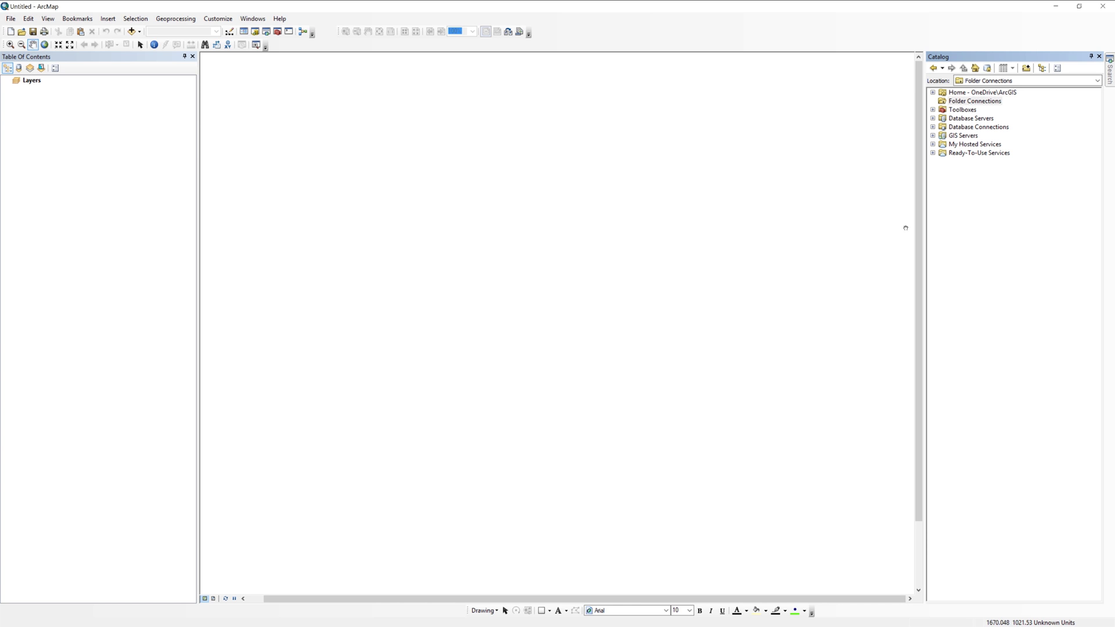
pyautogui.rightClick(984, 101)
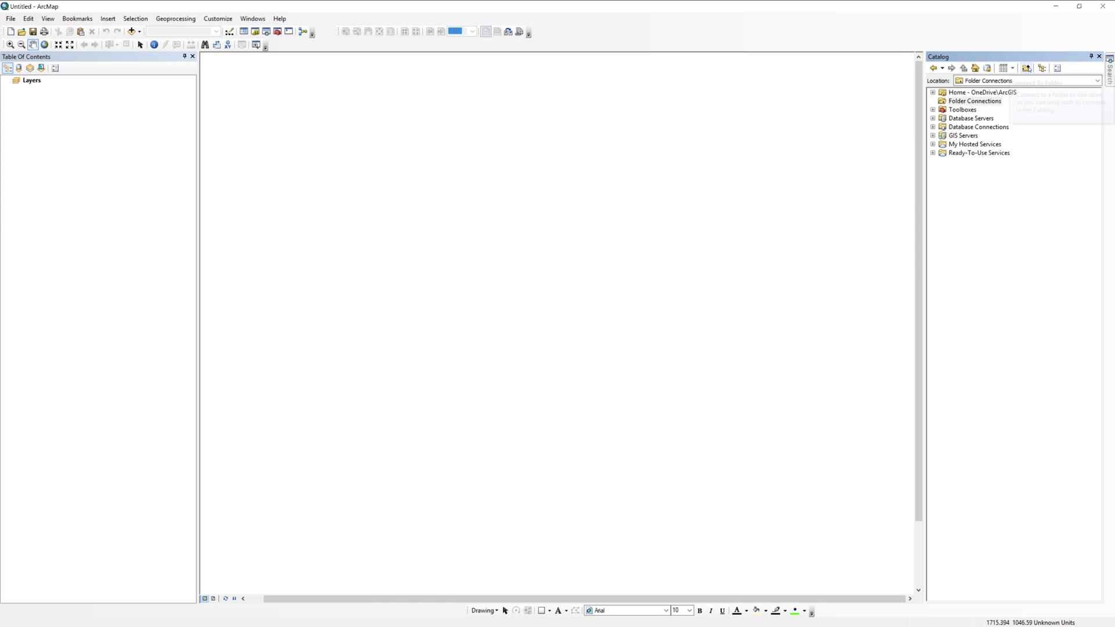
pyautogui.click(1045, 94)
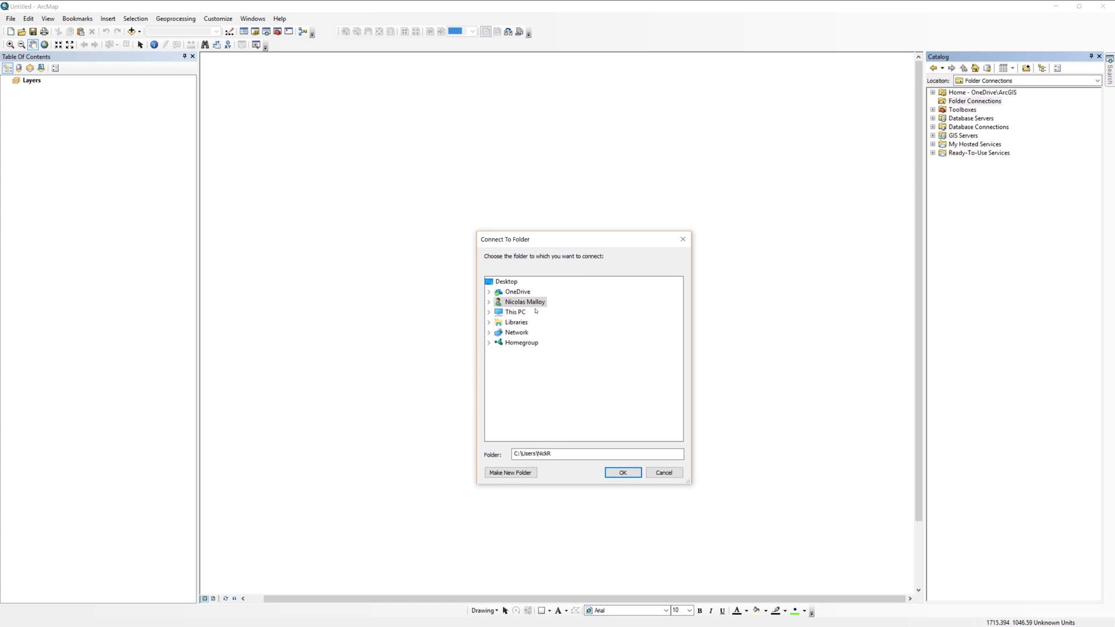
pyautogui.click(489, 302)
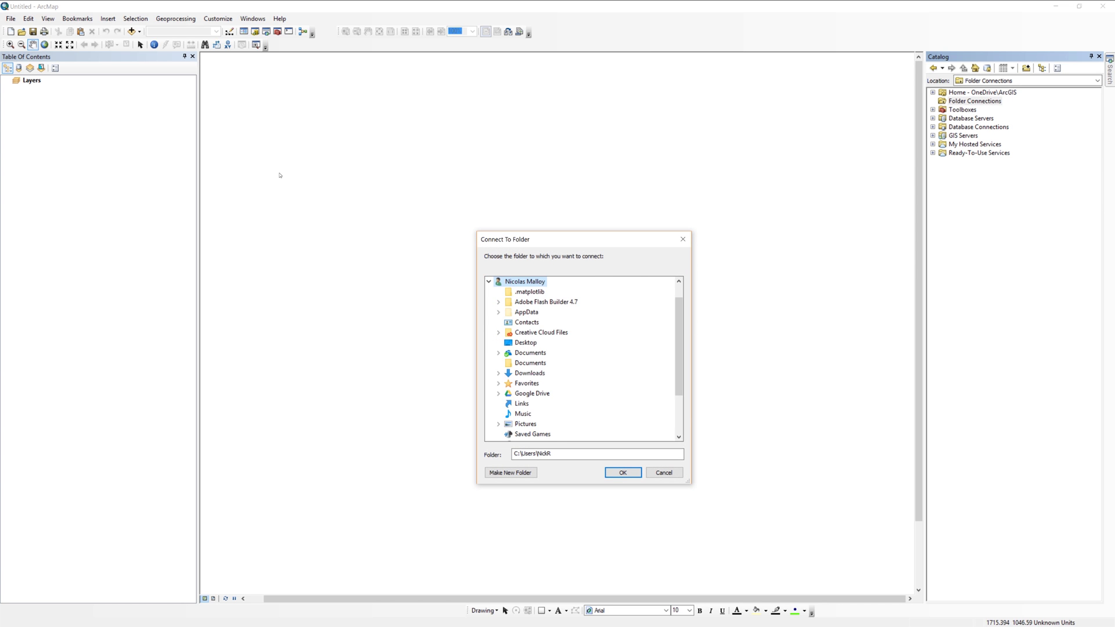
pyautogui.click(530, 372)
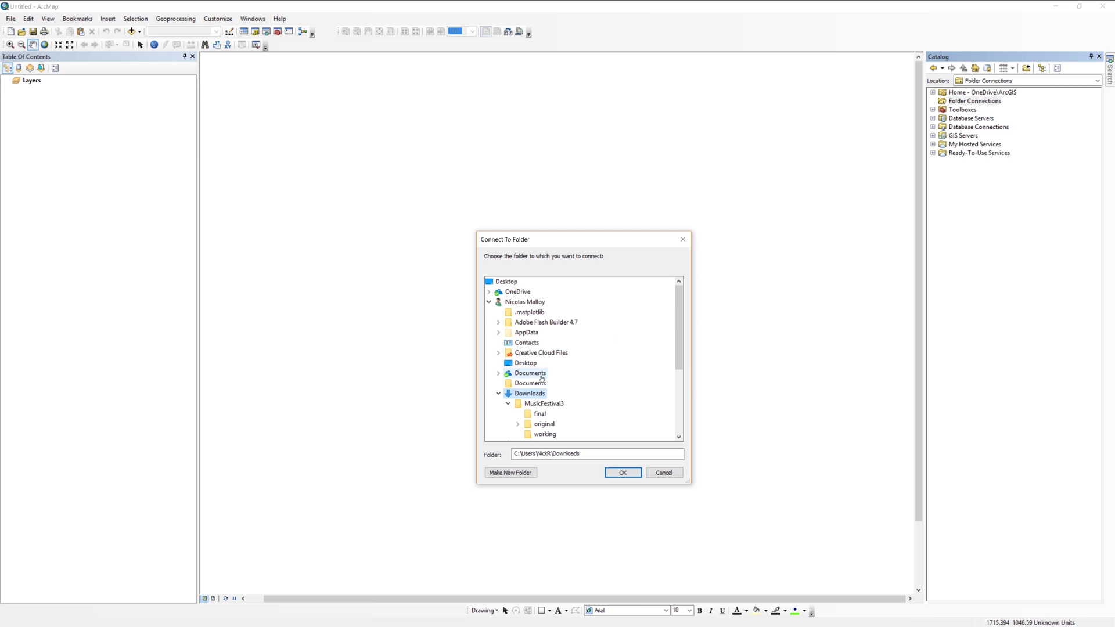
pyautogui.click(623, 472)
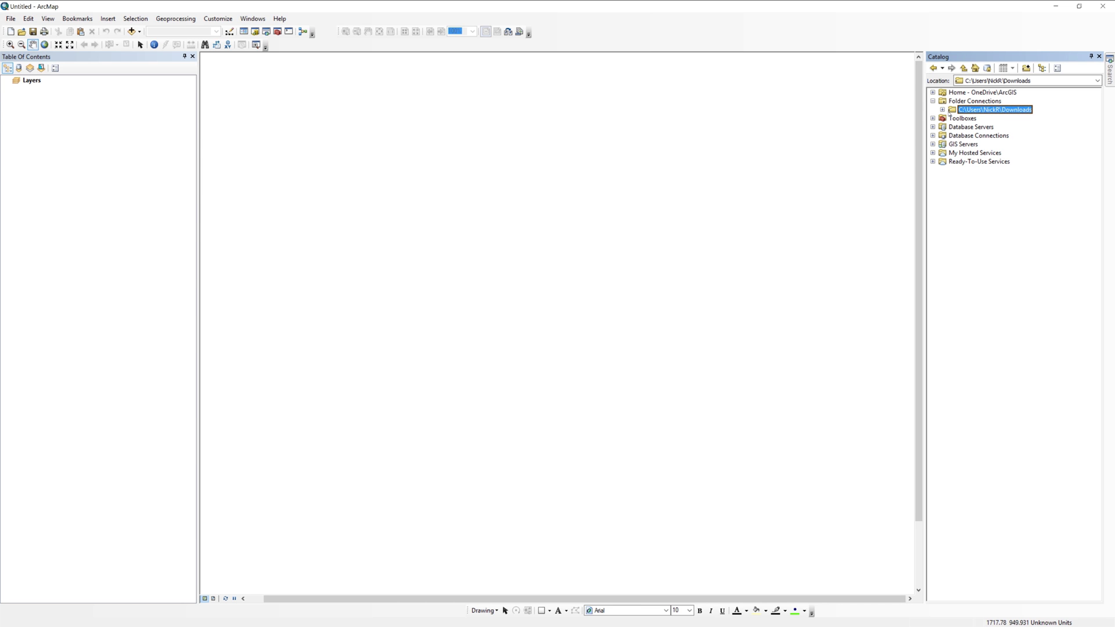
# - Add eventsite.shp and imagery.img from the original folder's finalparcels subfolder to the map
pyautogui.click(942, 109)
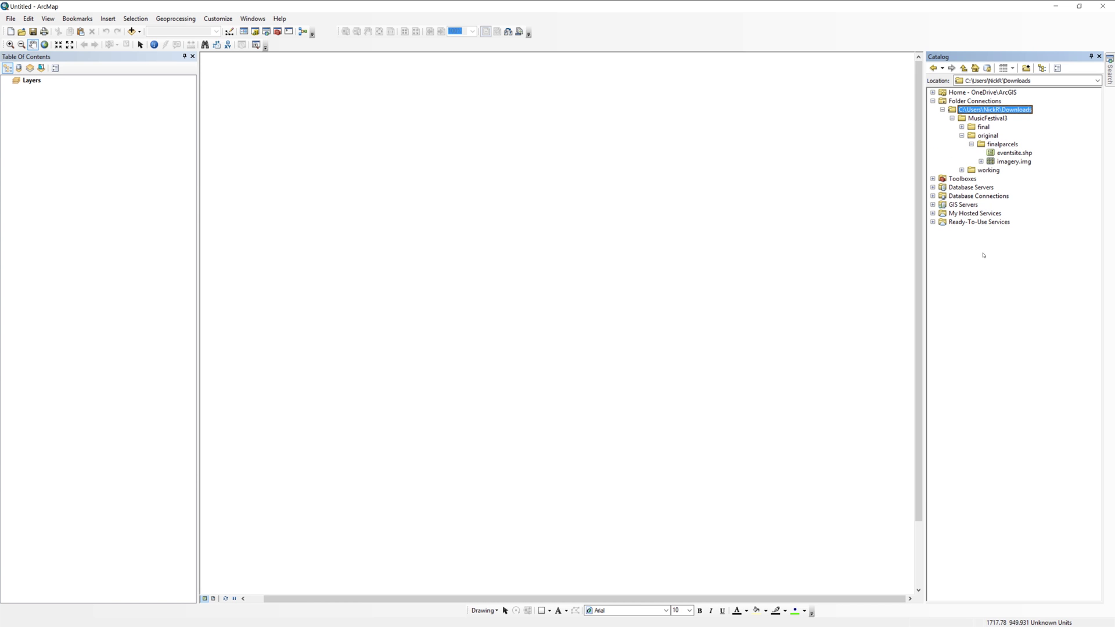
pyautogui.click(1013, 153)
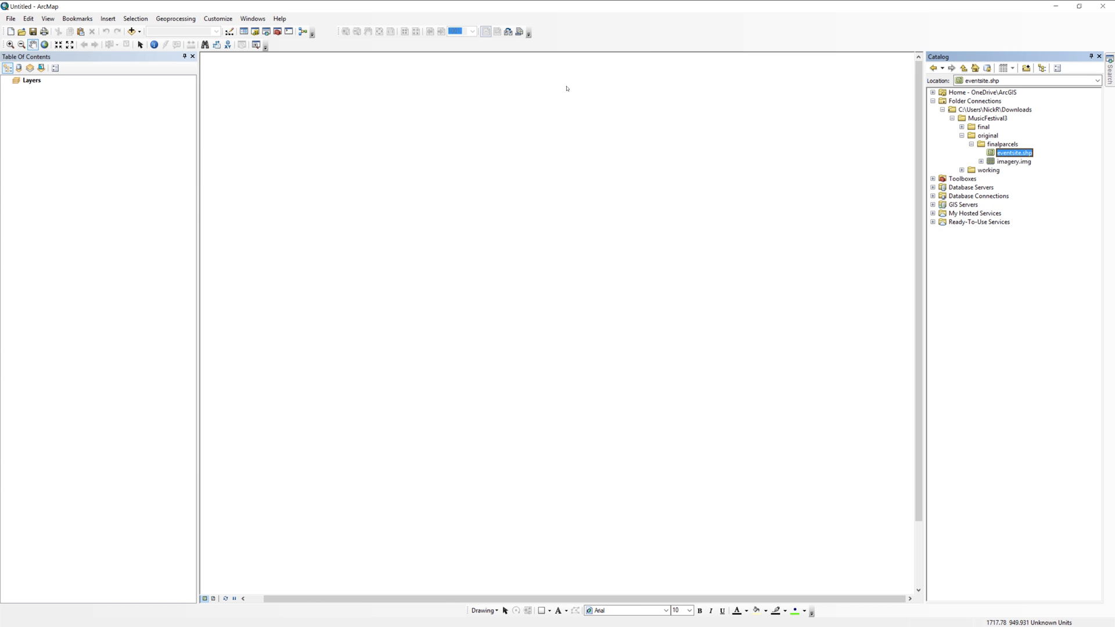
pyautogui.moveTo(566, 86)
pyautogui.mouseDown()
pyautogui.moveTo(775, 166)
pyautogui.moveTo(413, 126)
pyautogui.moveTo(642, 142)
pyautogui.mouseUp()
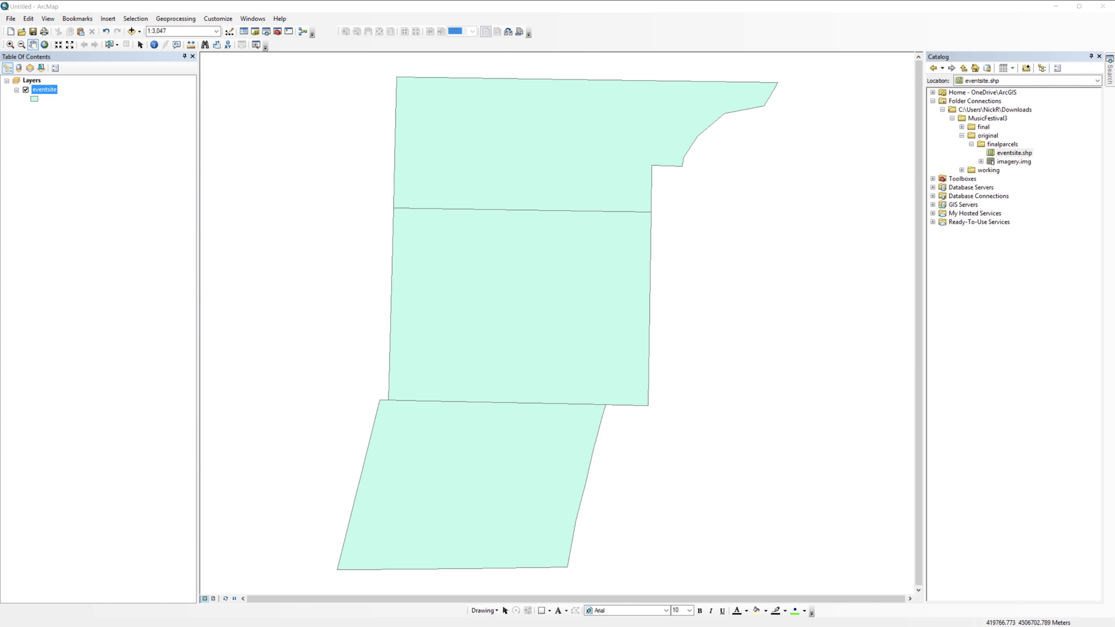
pyautogui.moveTo(1013, 161)
pyautogui.mouseDown()
pyautogui.moveTo(637, 184)
pyautogui.moveTo(339, 115)
pyautogui.mouseUp()
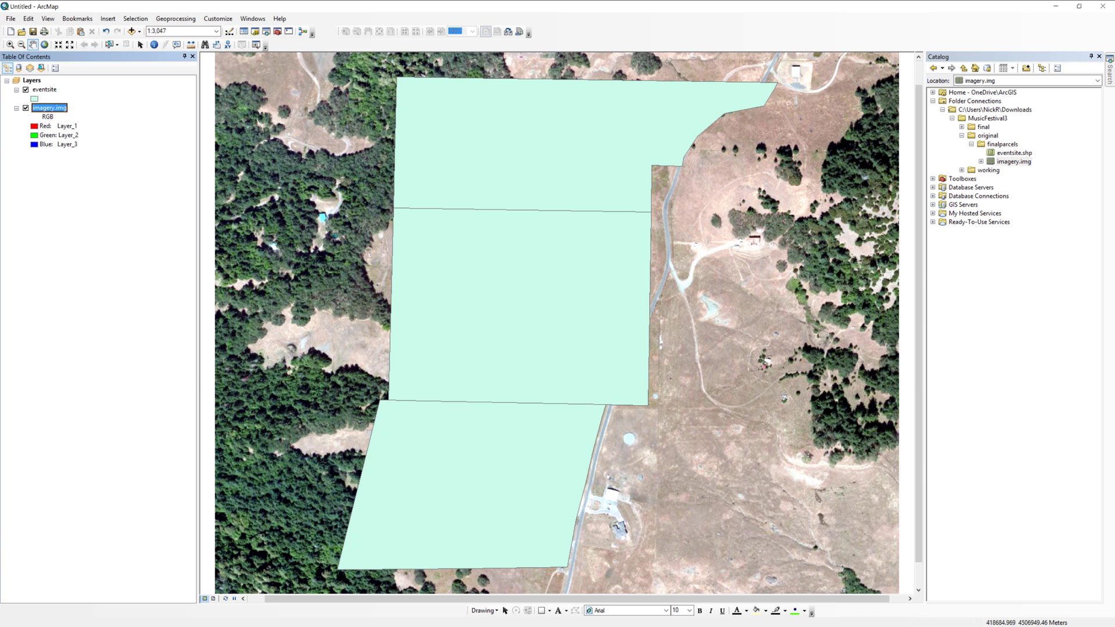
# - Check the projected coordinate system of the eventsite layer in its source properties
pyautogui.rightClick(51, 90)
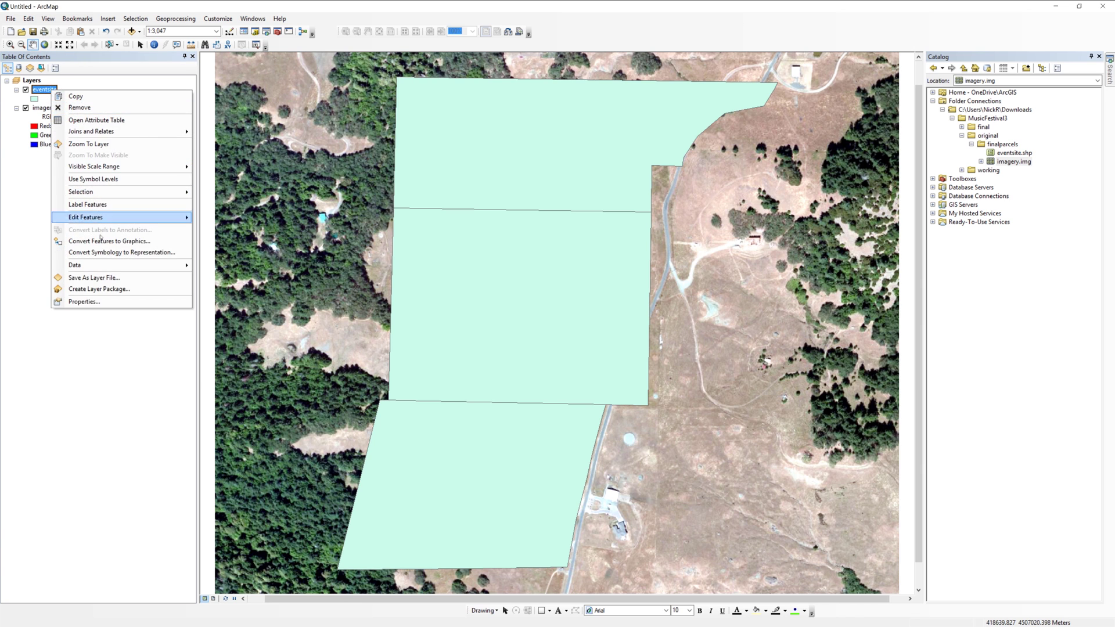
pyautogui.click(169, 302)
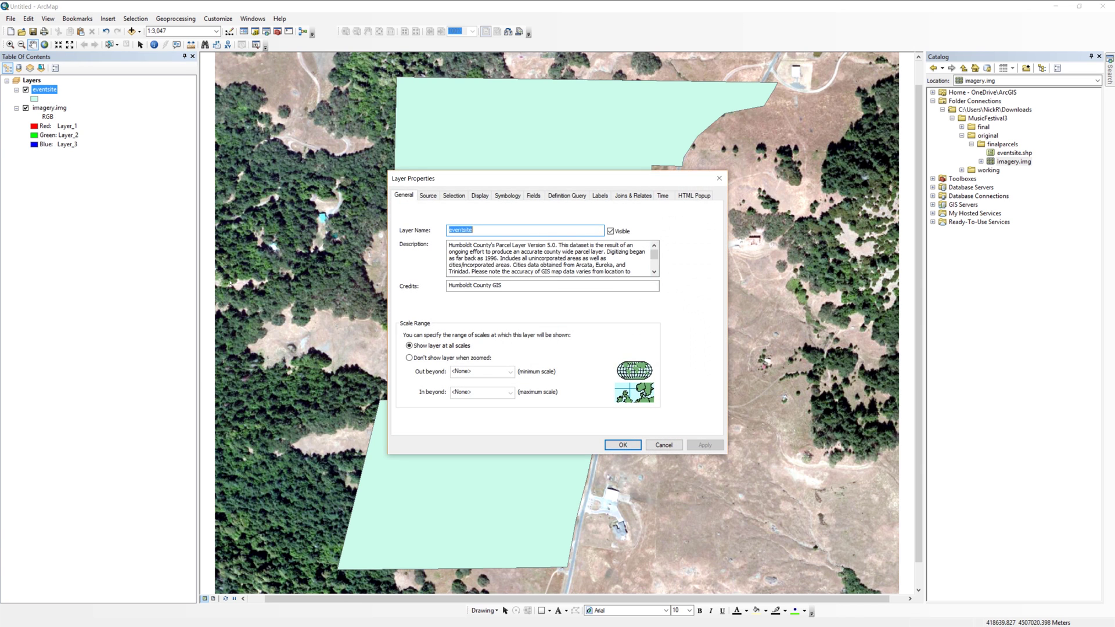
pyautogui.click(427, 196)
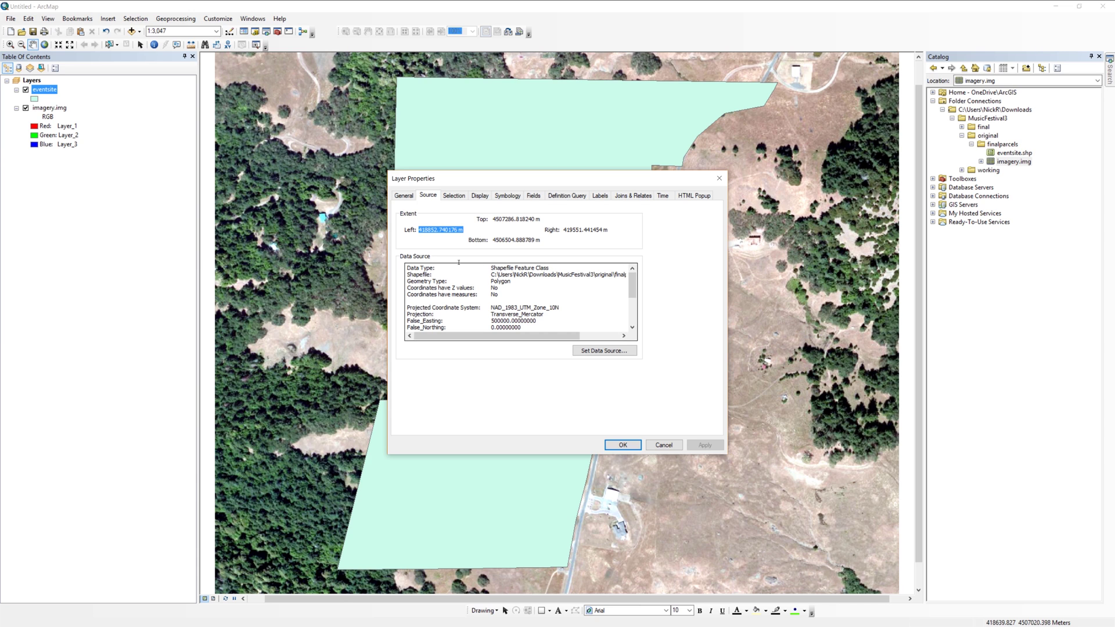
pyautogui.moveTo(490, 308); pyautogui.dragTo(571, 308)
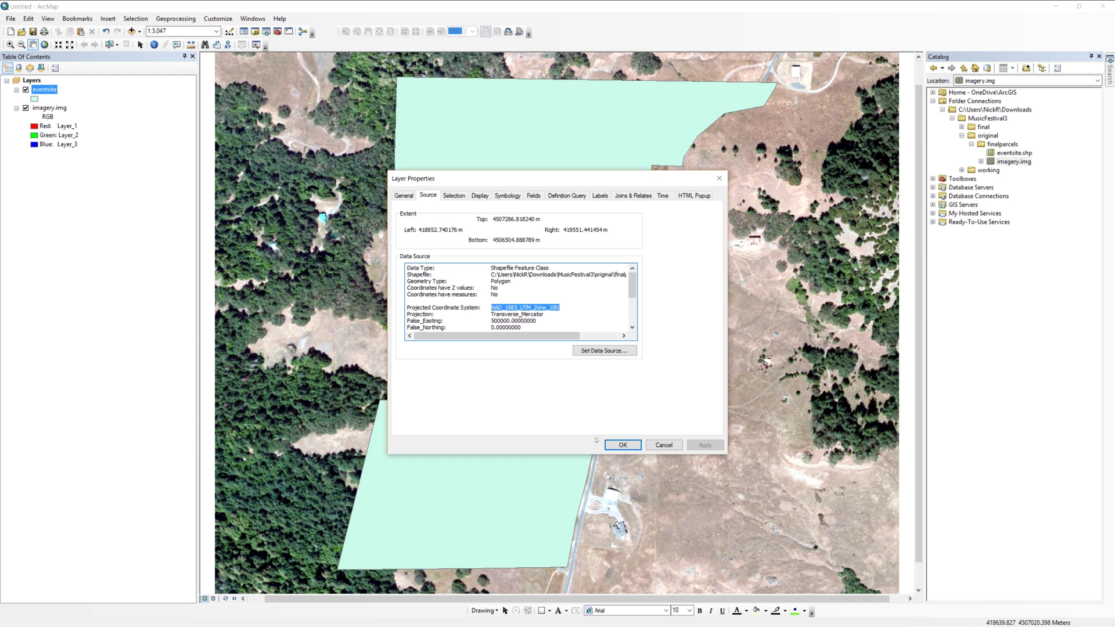
pyautogui.click(621, 444)
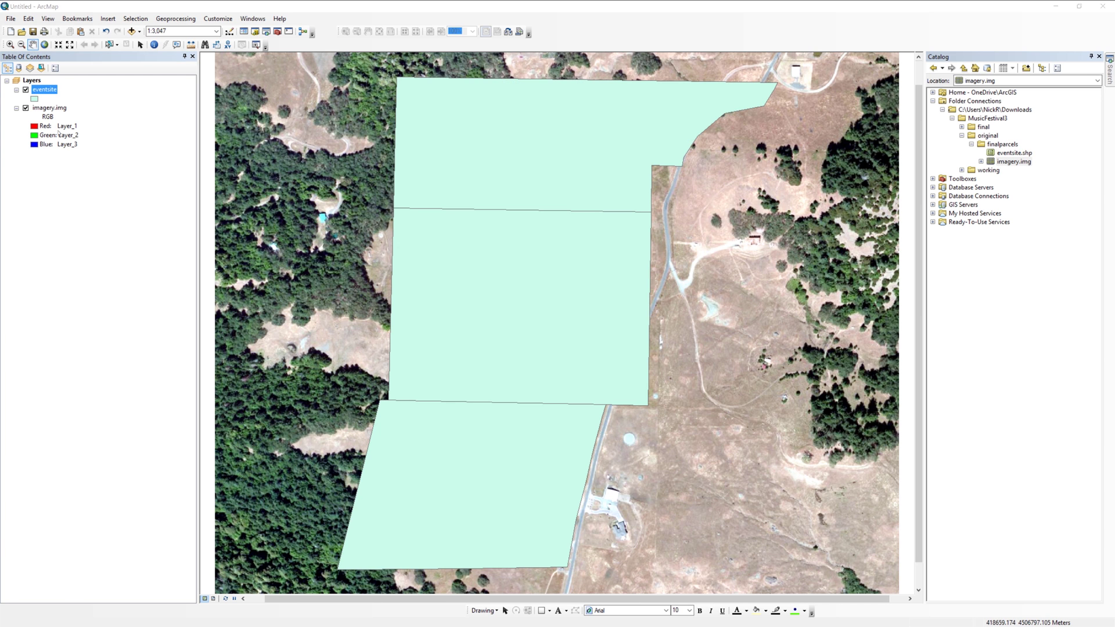
# - Check the XY coordinate system of the imagery.img layer in its source properties
pyautogui.click(52, 108)
pyautogui.rightClick(52, 108)
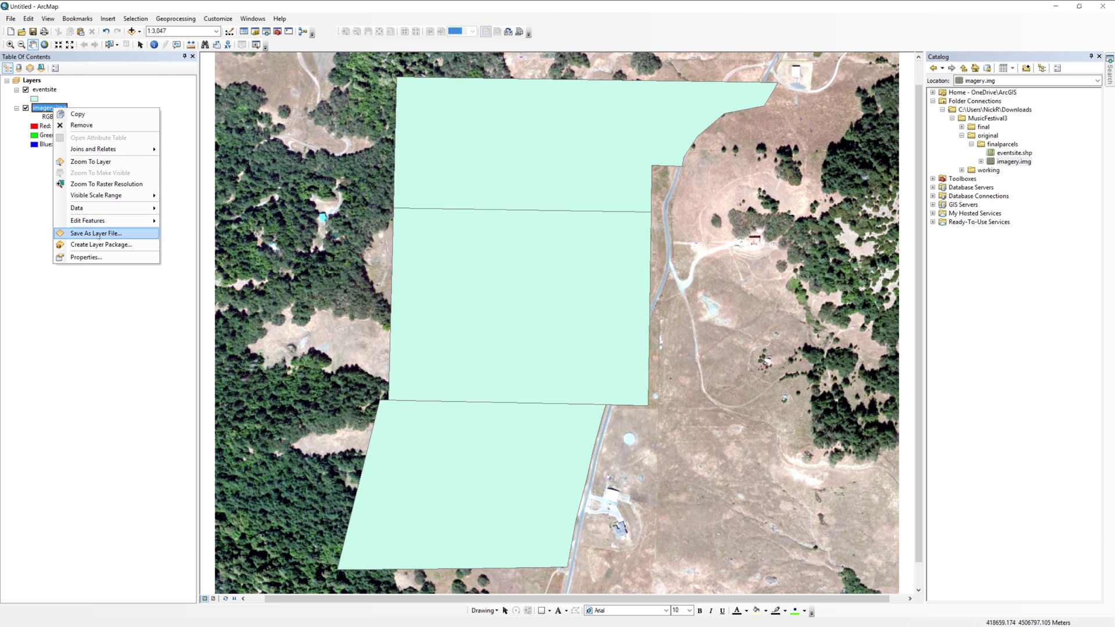
pyautogui.press('Return')
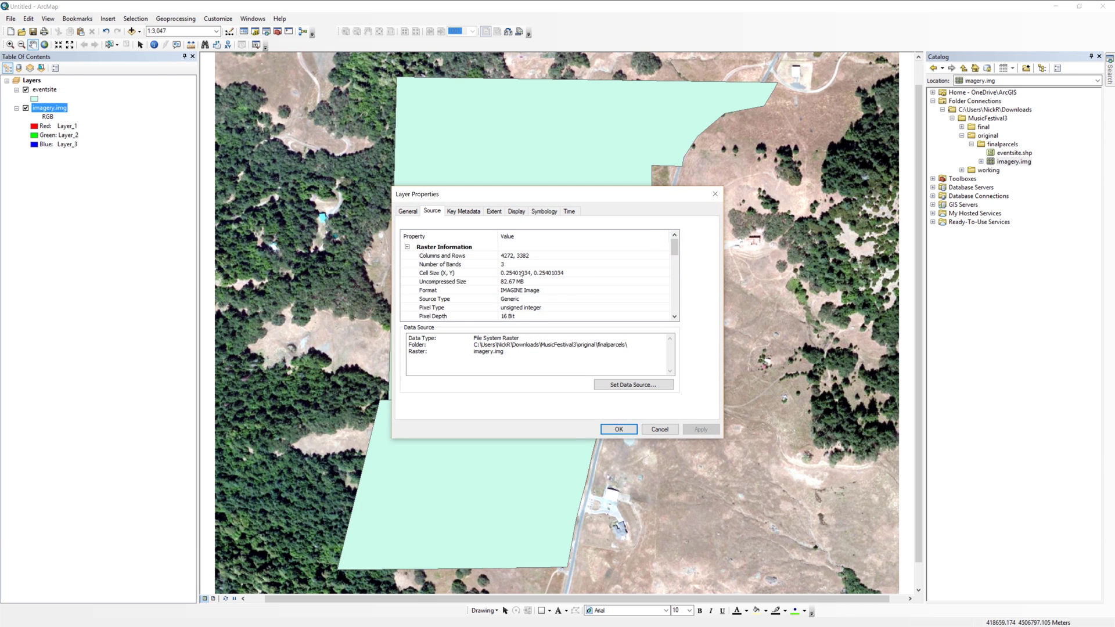
pyautogui.scroll(-7, 521, 273)
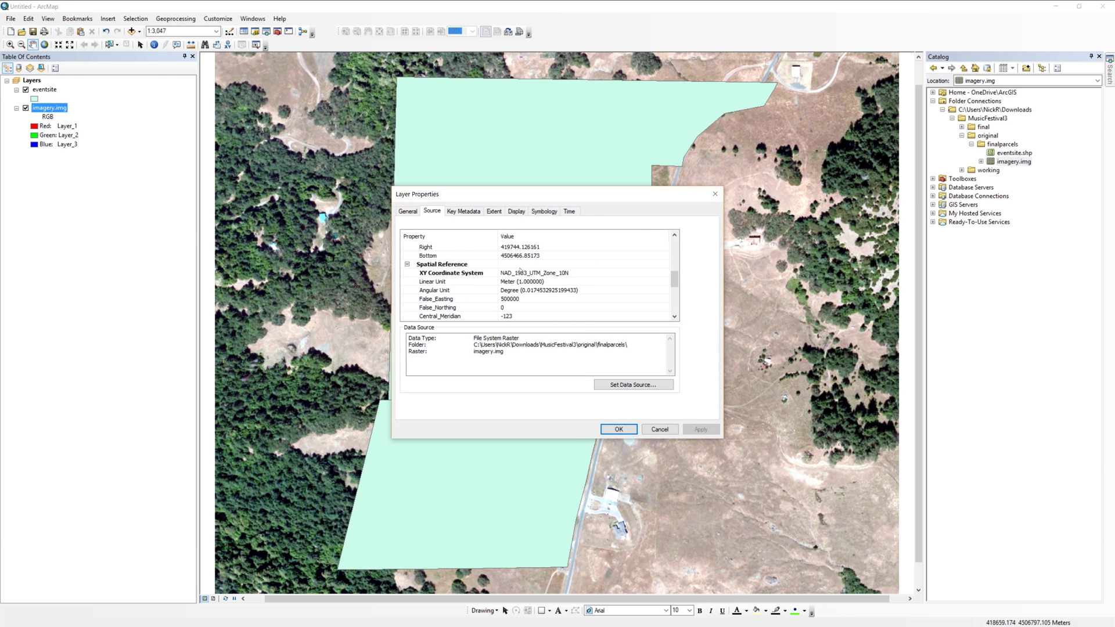
pyautogui.click(505, 274)
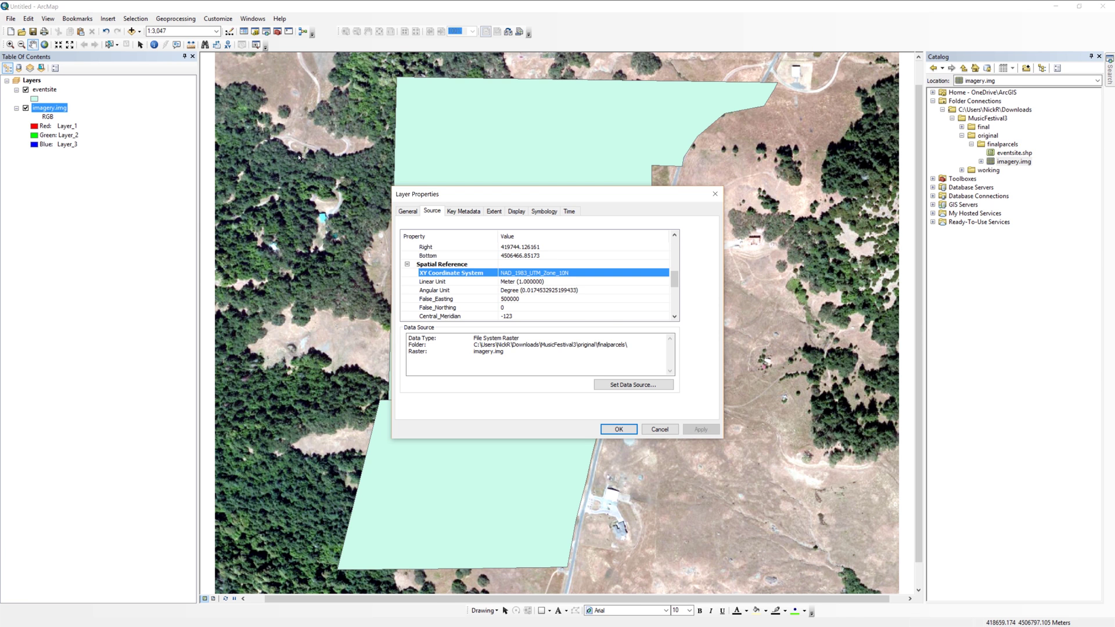
pyautogui.click(619, 429)
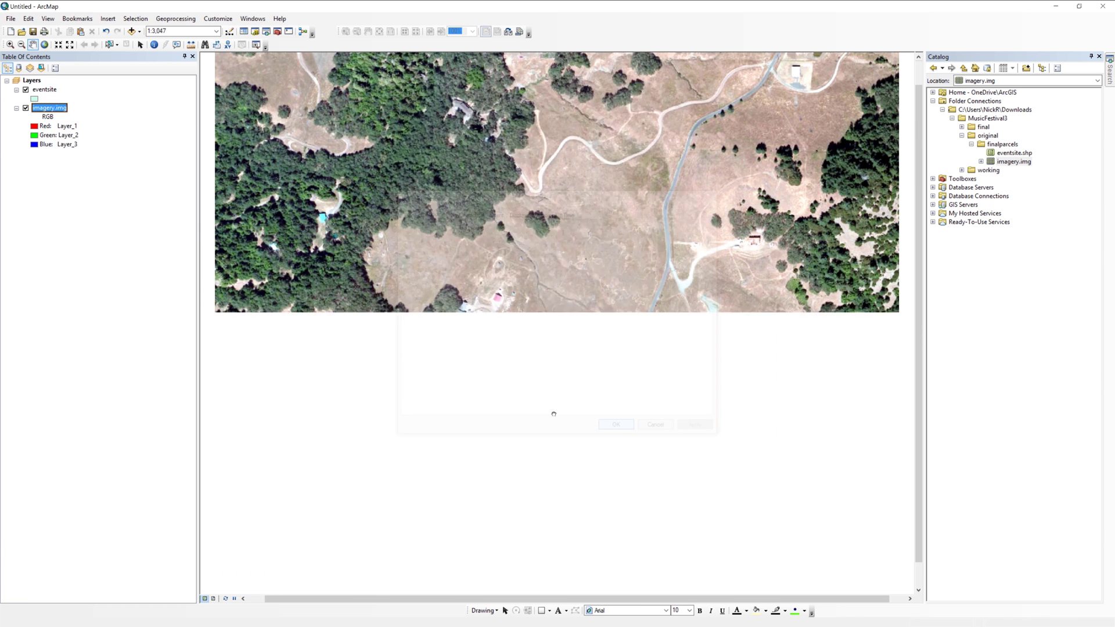